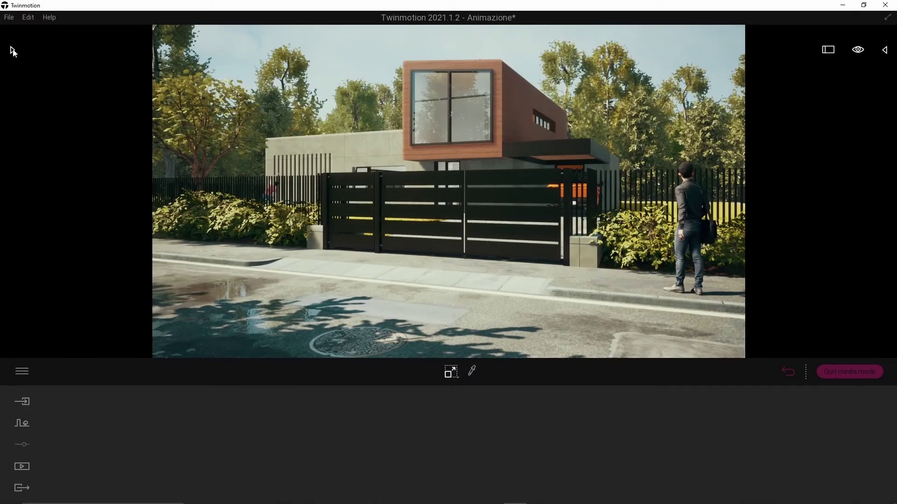
Show the Library's Rotators animators: Rotator, Rotating Door, Children Roundabout, Lifting Barrier
left_click(13, 50)
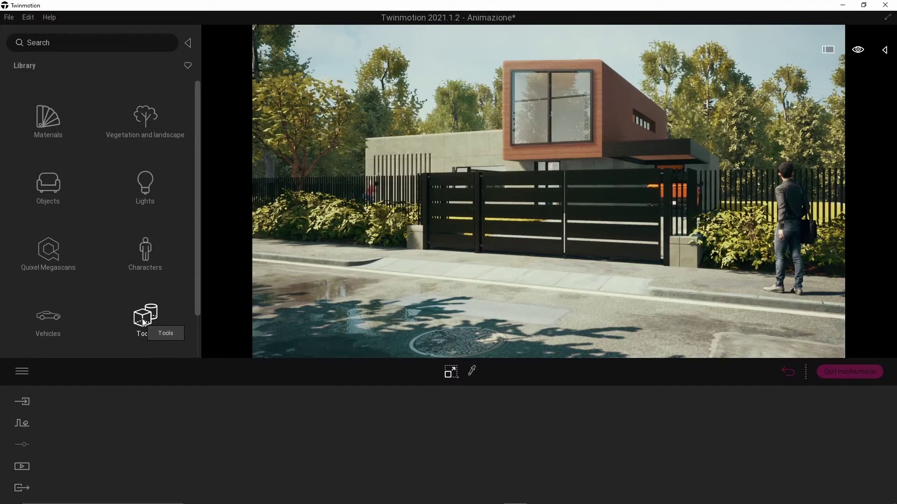
left_click(143, 322)
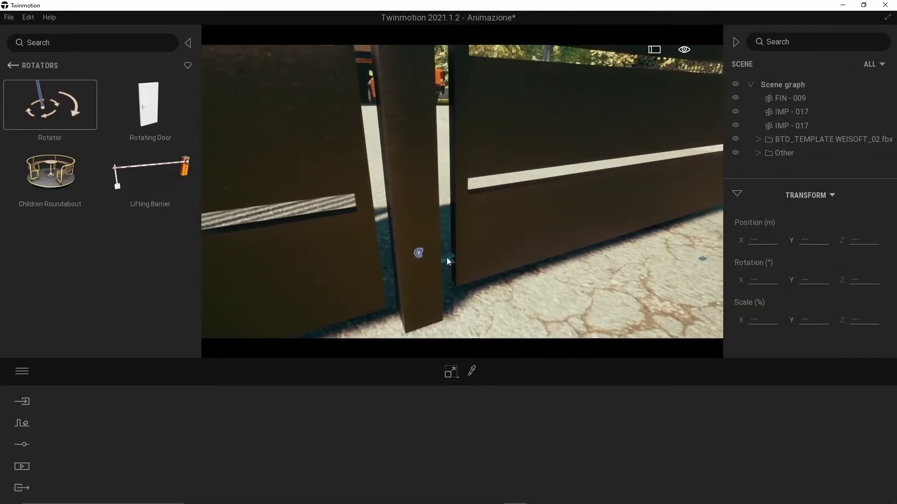
Place a Rotator at the gate's hinge post and nest gate panel IMP - 017 under it
left_click_drag(450, 258, 446, 264)
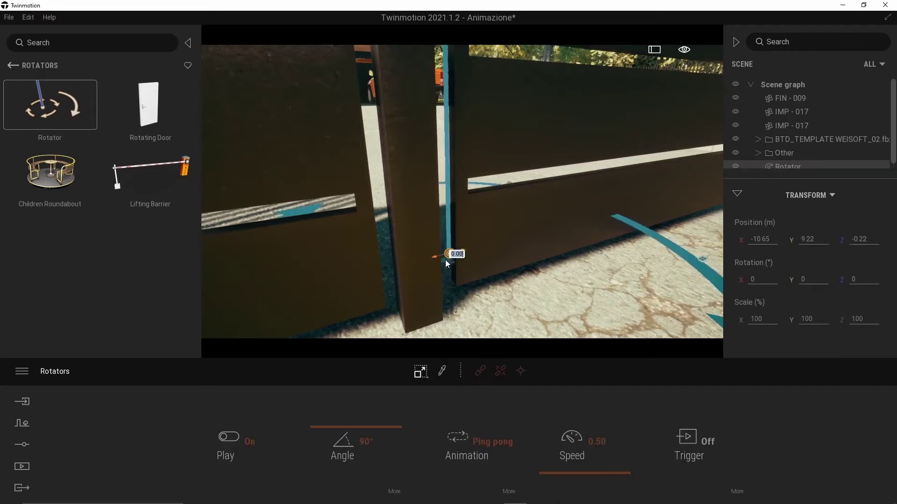
right_click_drag(530, 249, 726, 164)
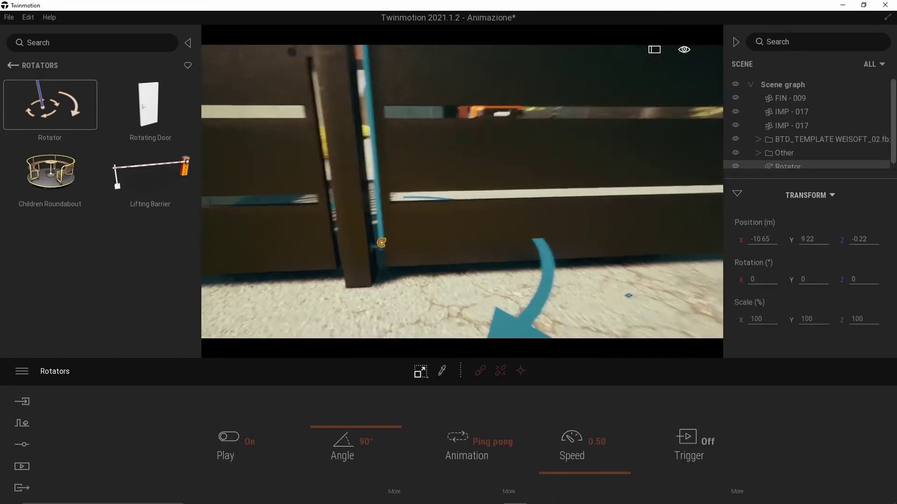
double_click(789, 125)
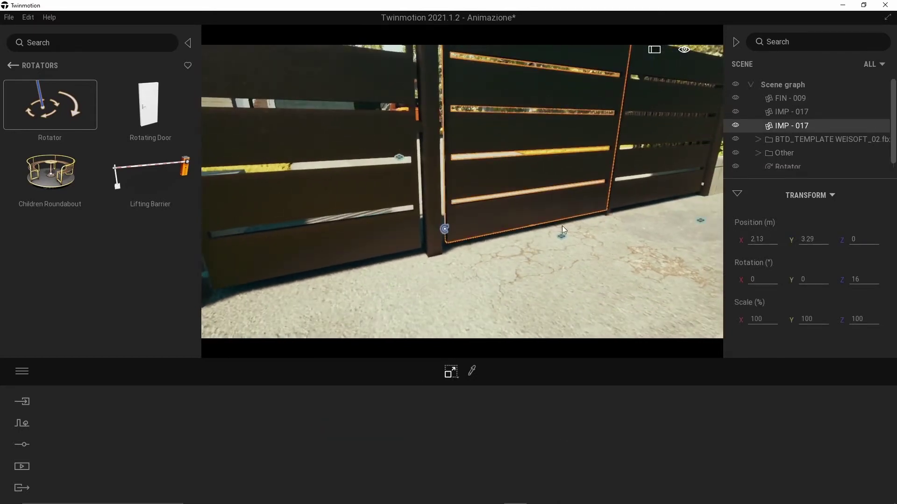
mouse_move(794, 125)
left_mouse_down()
mouse_move(793, 171)
mouse_move(789, 164)
left_mouse_up()
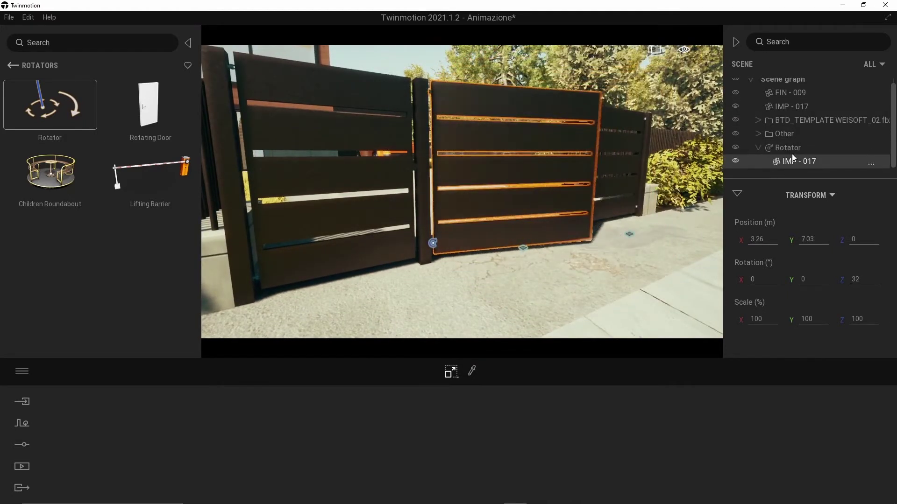
left_click(790, 149)
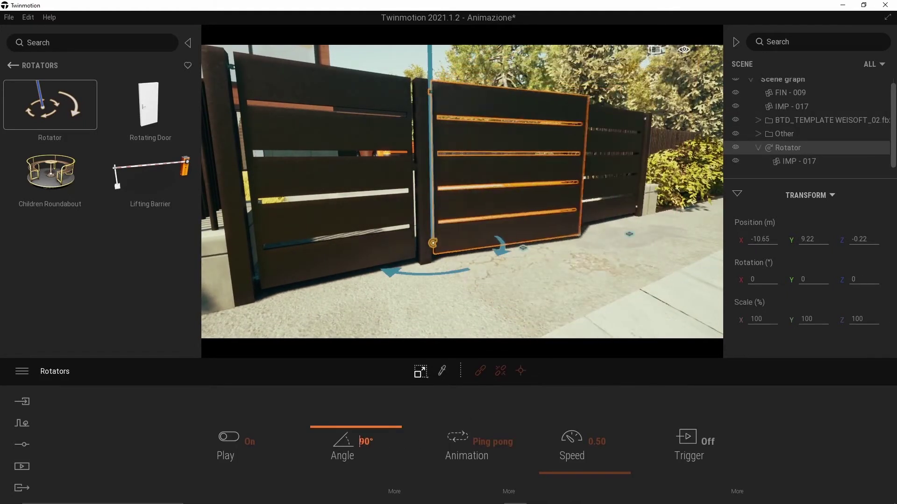
Set the gate Rotator's angle to -90° with the animation playing Once
double_click(360, 441)
type("-")
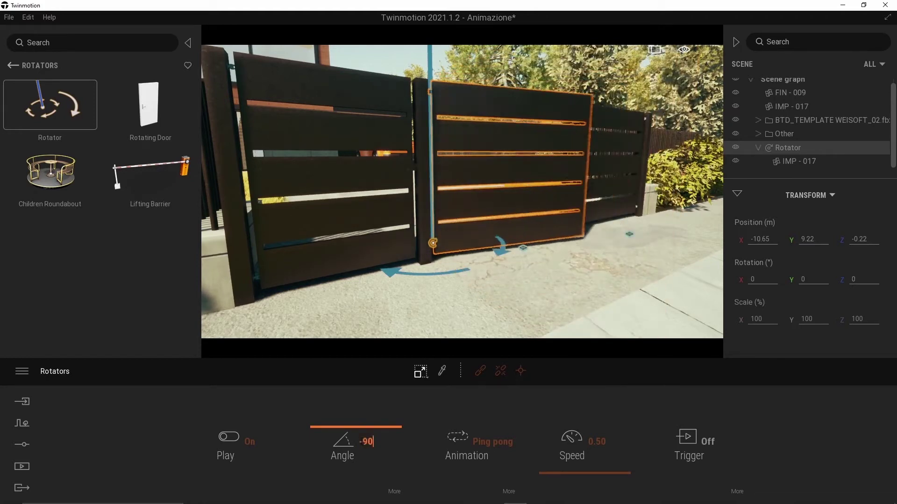
key("Return")
left_click(491, 440)
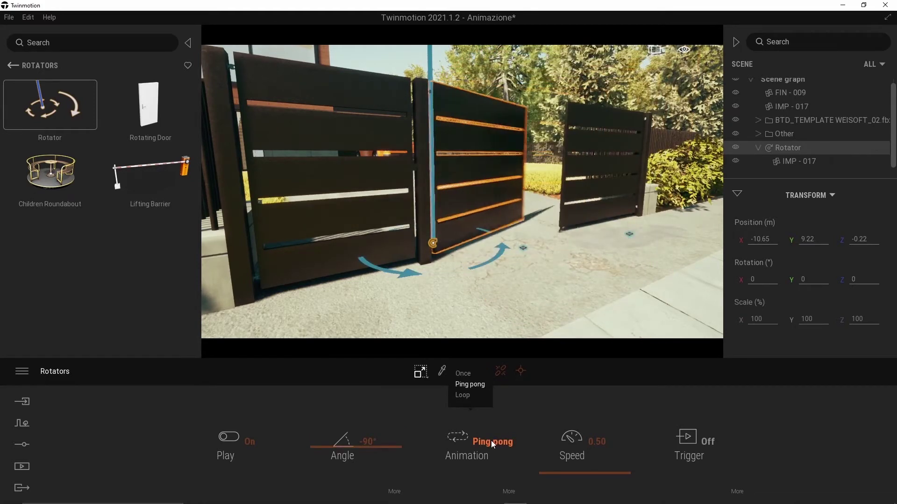
left_click(463, 373)
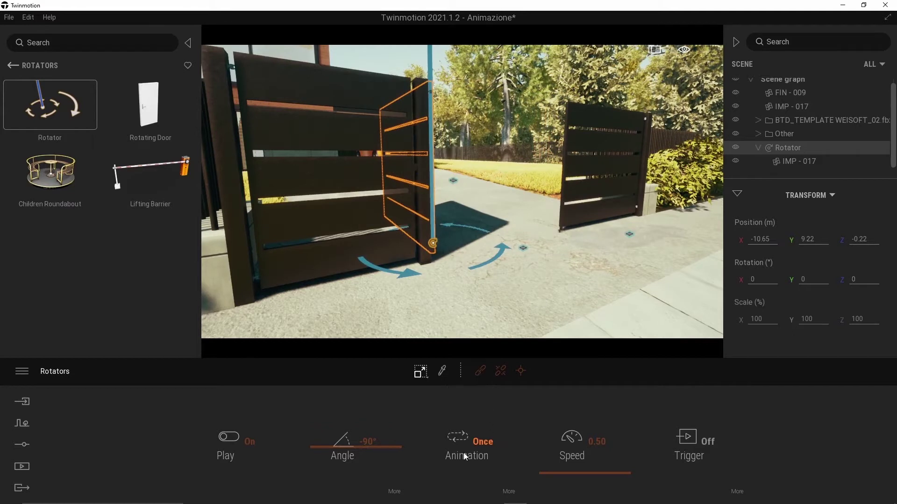
Turn the gate Rotator's Trigger on, then walk up to the gate to test the swing
right_click_drag(457, 305, 408, 284)
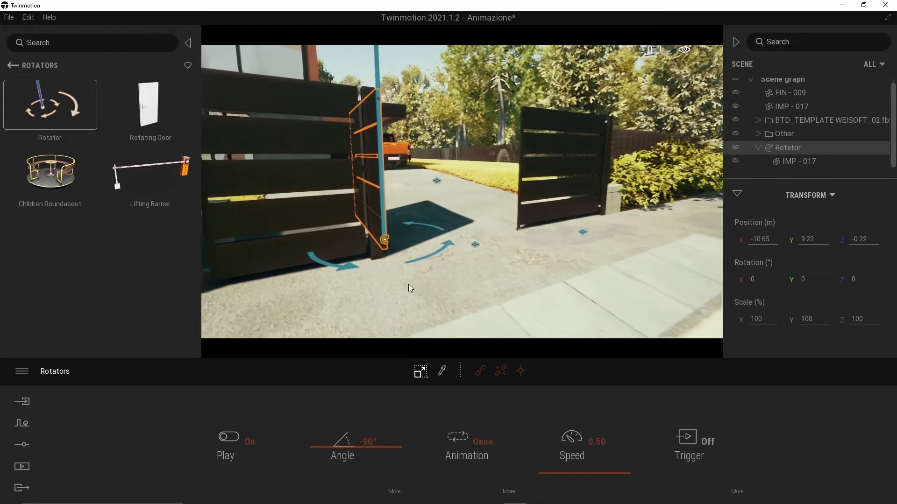
left_click(709, 443)
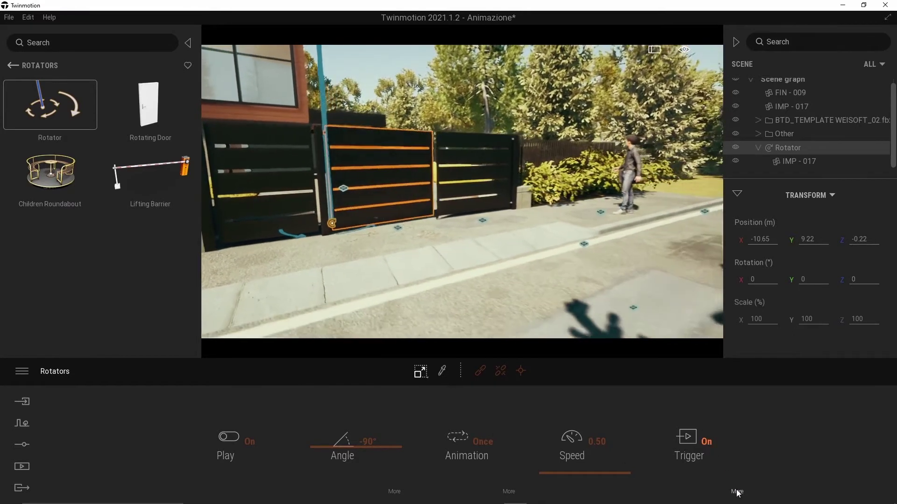
left_click(737, 492)
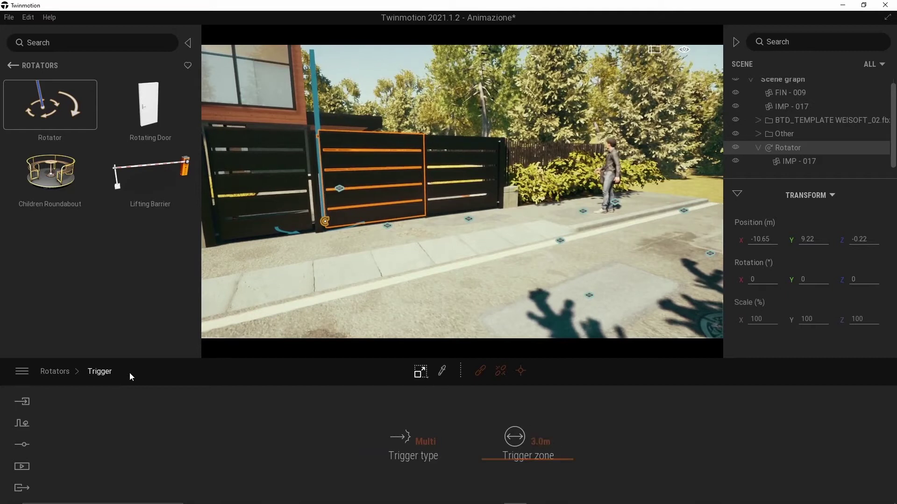
left_click(51, 373)
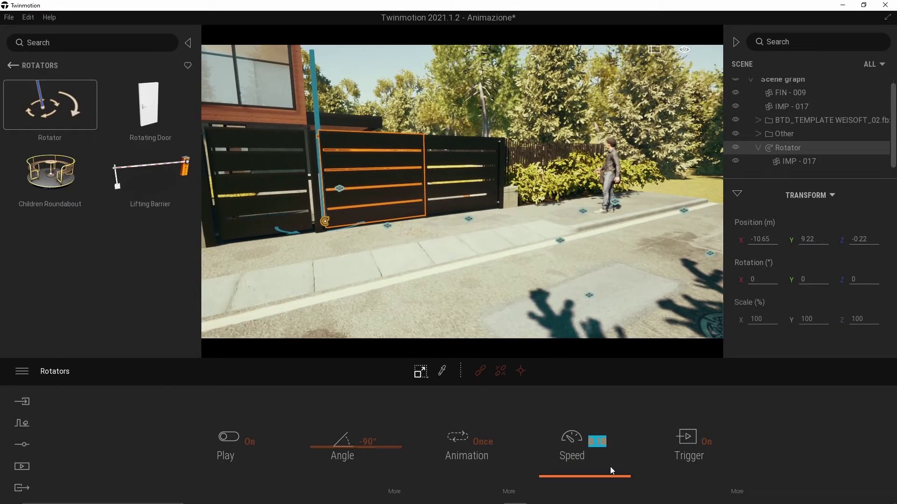
right_click_drag(467, 251, 420, 251)
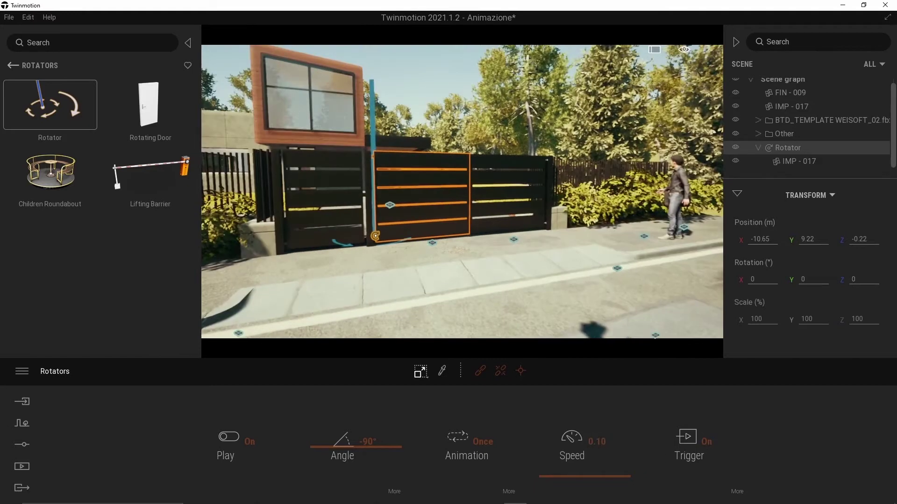
key("Up")
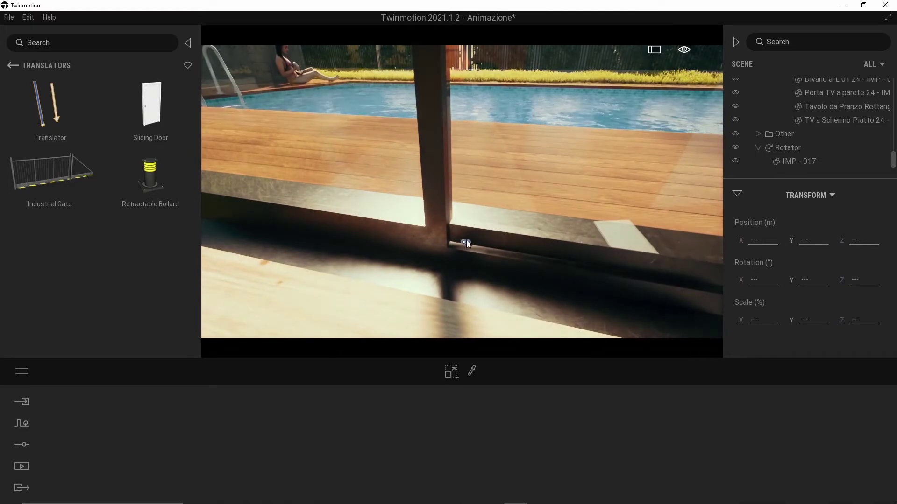
Place a Translator at the glass door's base and nest sliding door FIN - 009 under it
left_click_drag(458, 248, 456, 247)
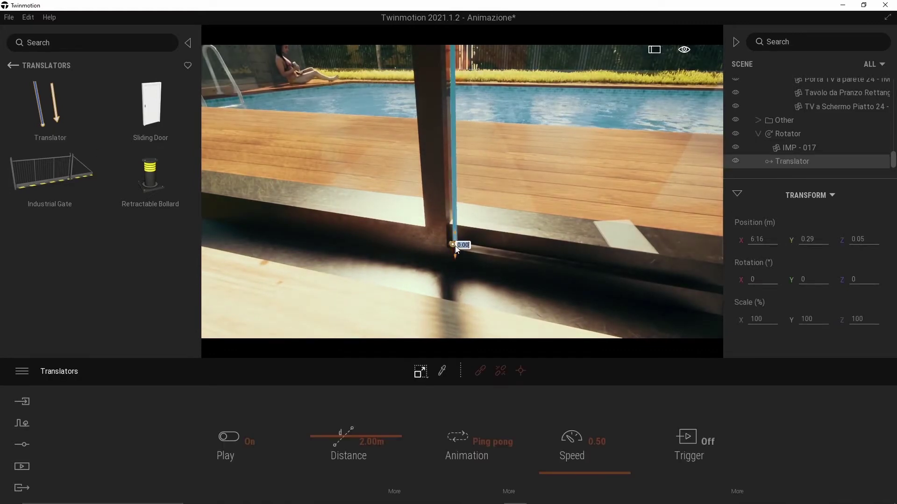
scroll(816, 158, "up", 5)
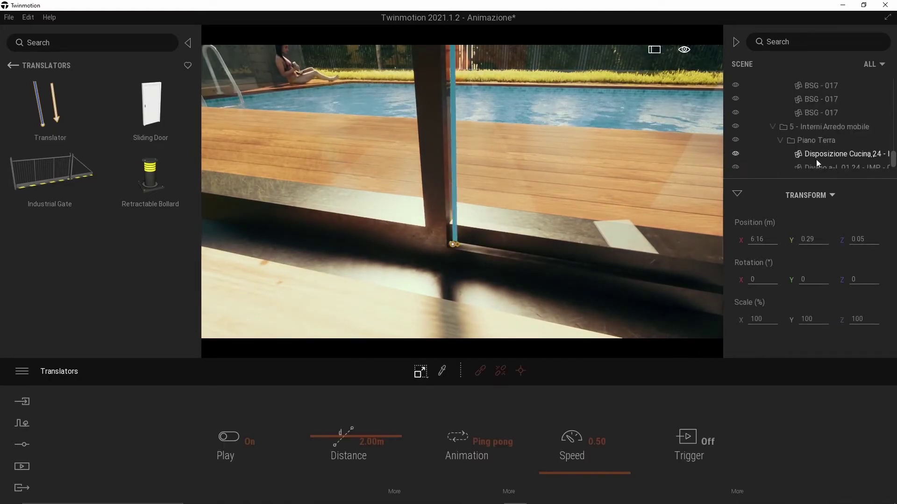
scroll(815, 153, "up", 5)
left_click_drag(893, 161, 893, 84)
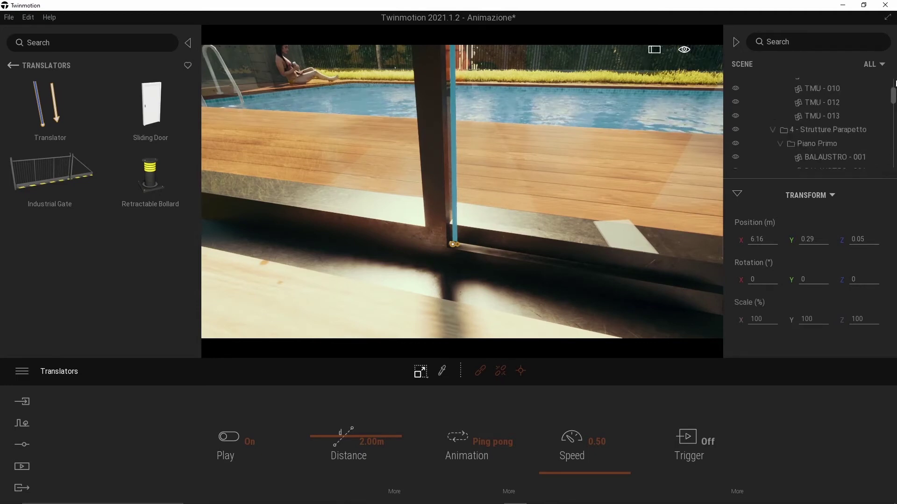
left_click(757, 125)
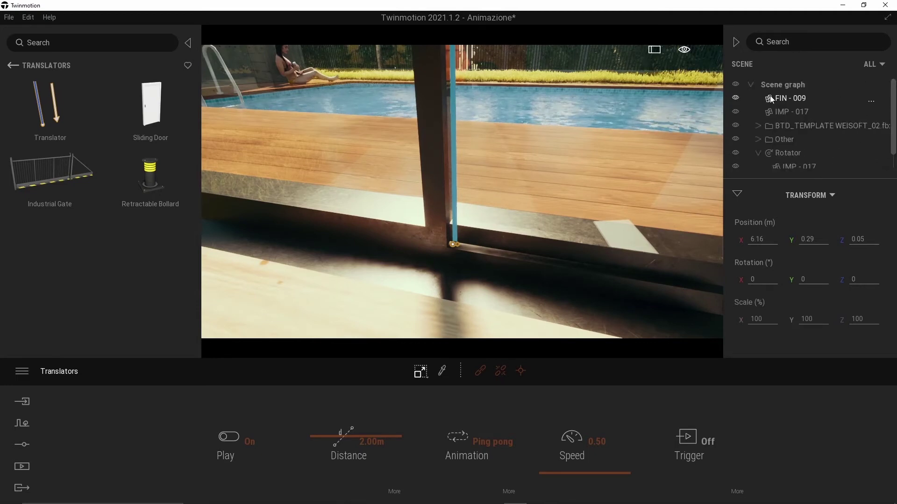
left_click_drag(771, 97, 802, 160)
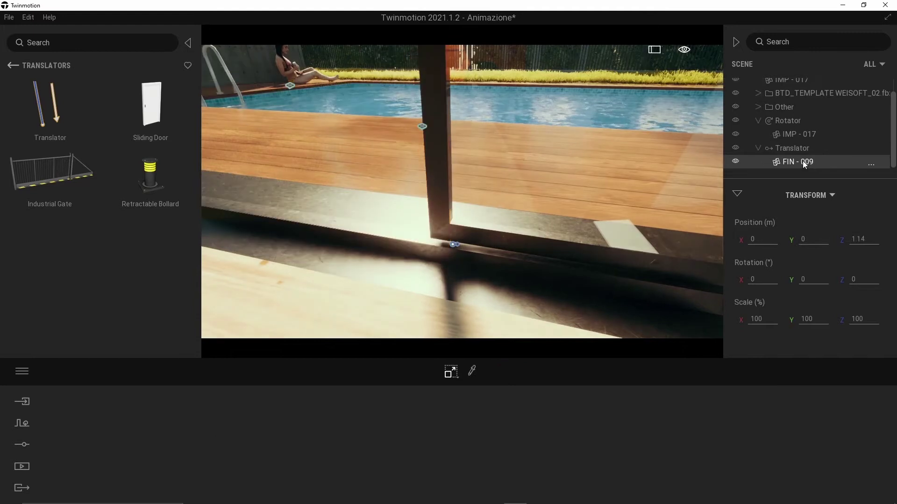
scroll(537, 190, "down", 5)
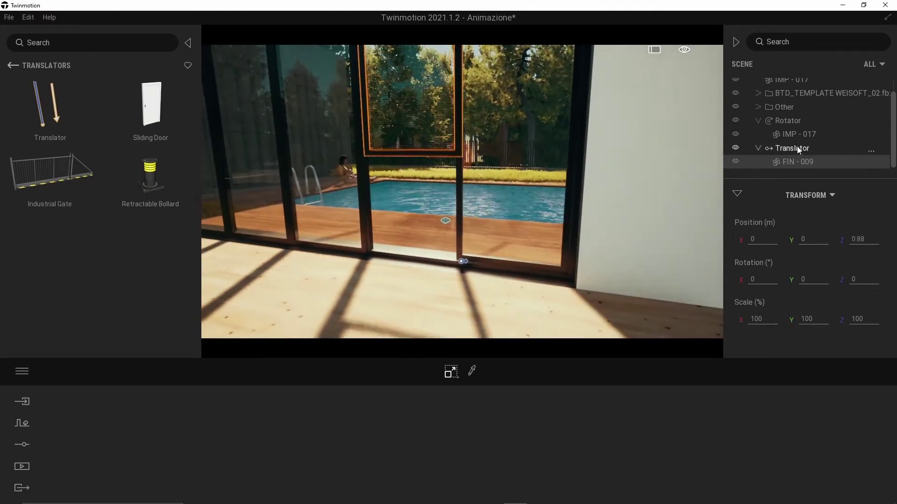
left_click(797, 148)
Make the door's Translator slide 0.80 m along the X axis
left_click(399, 492)
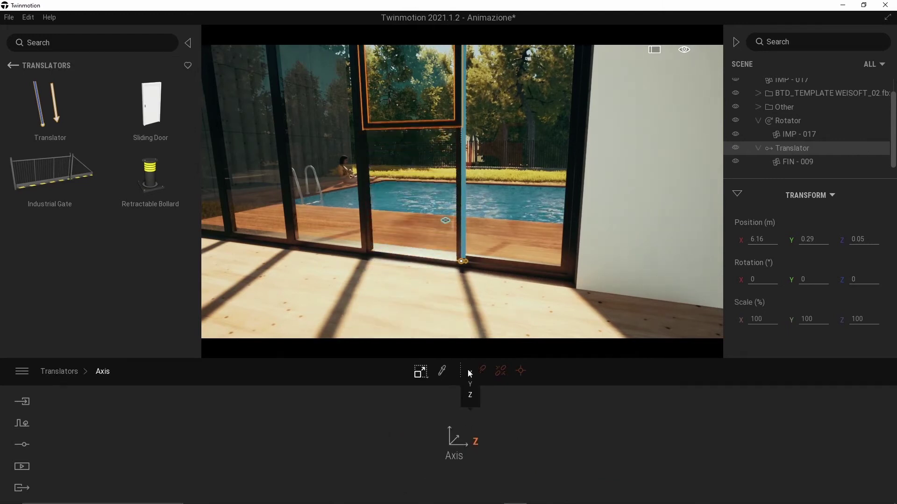
left_click(470, 374)
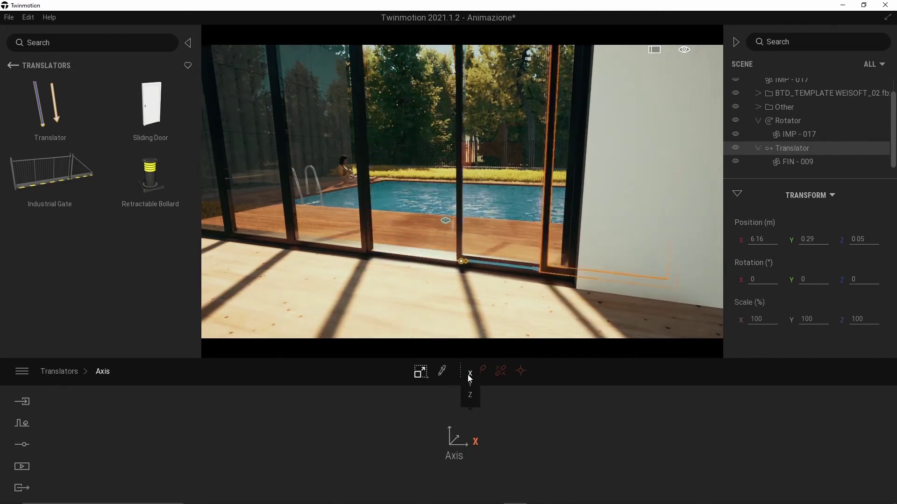
left_click(68, 374)
left_click(374, 441)
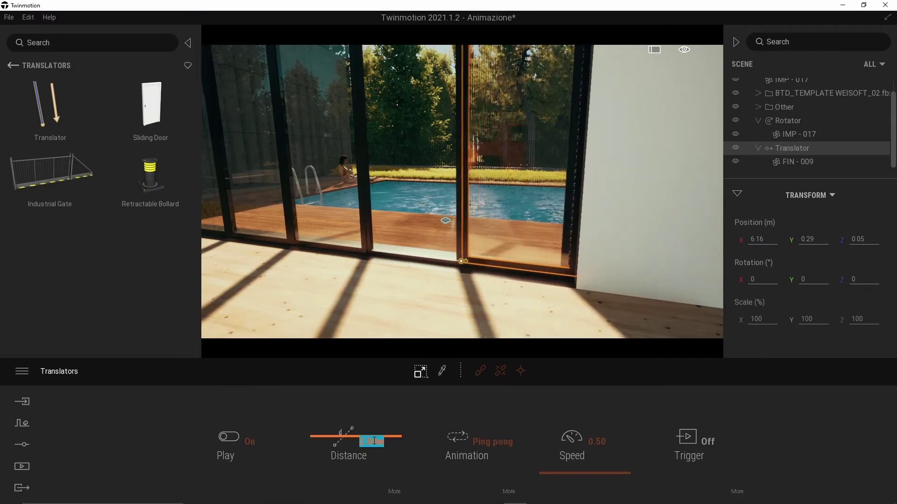
type(".8")
key("Return")
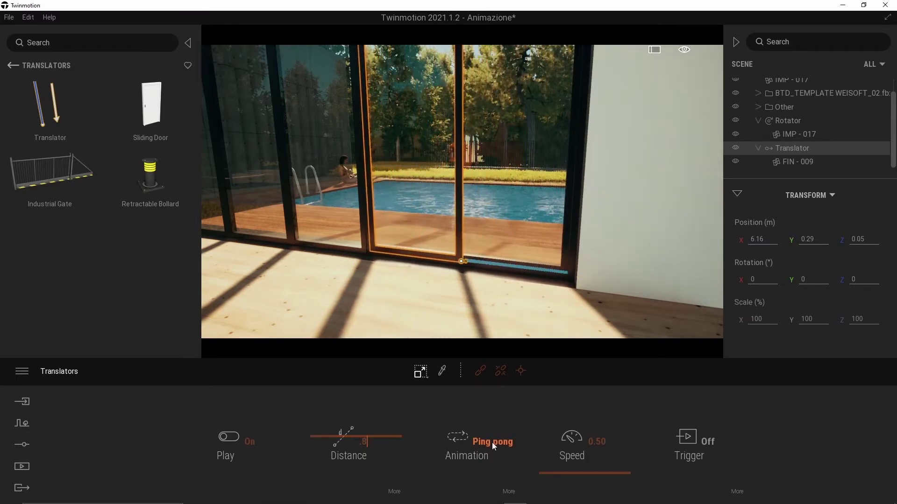
Set the door Translator to play Once with its Trigger turned On
left_click(492, 442)
left_click(471, 373)
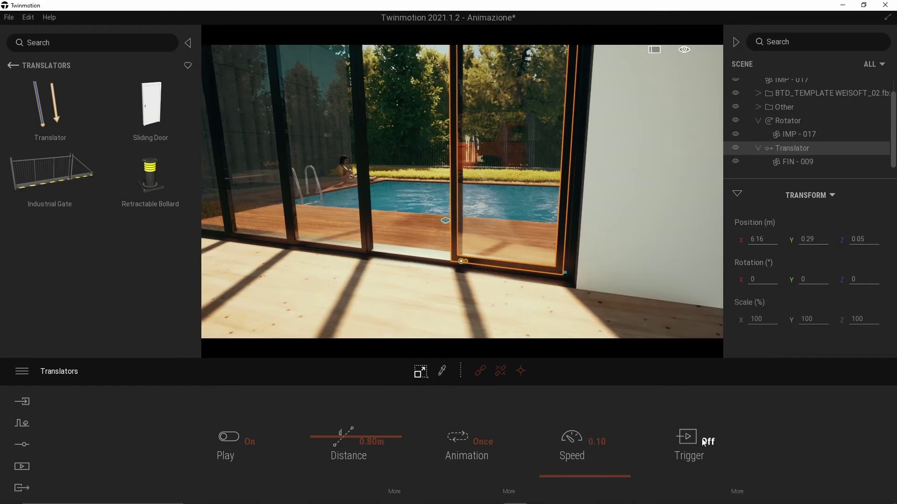
left_click(739, 491)
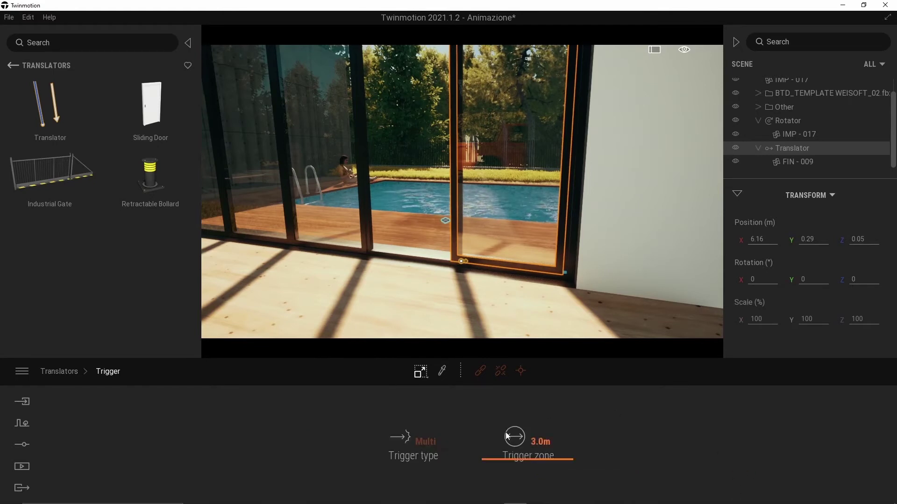
left_click(86, 377)
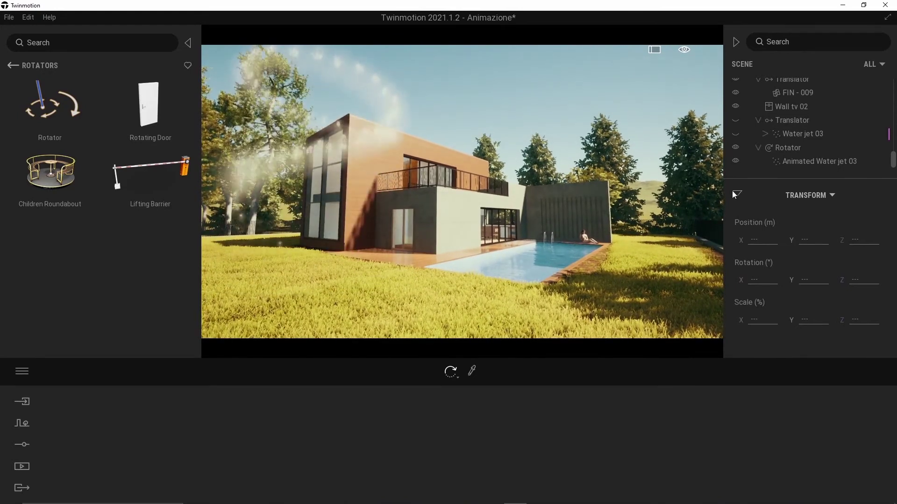
Select the water jet Rotator and turn the water jets' visibility back on
left_click(785, 149)
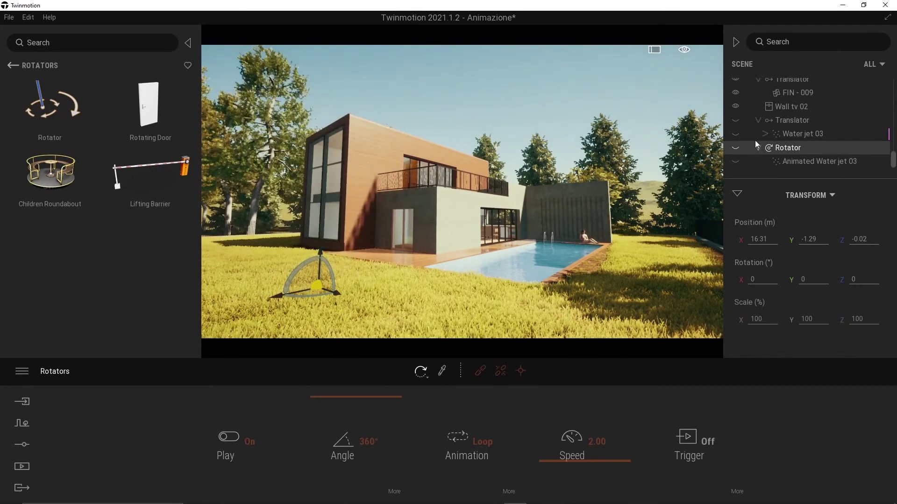
left_click(736, 121)
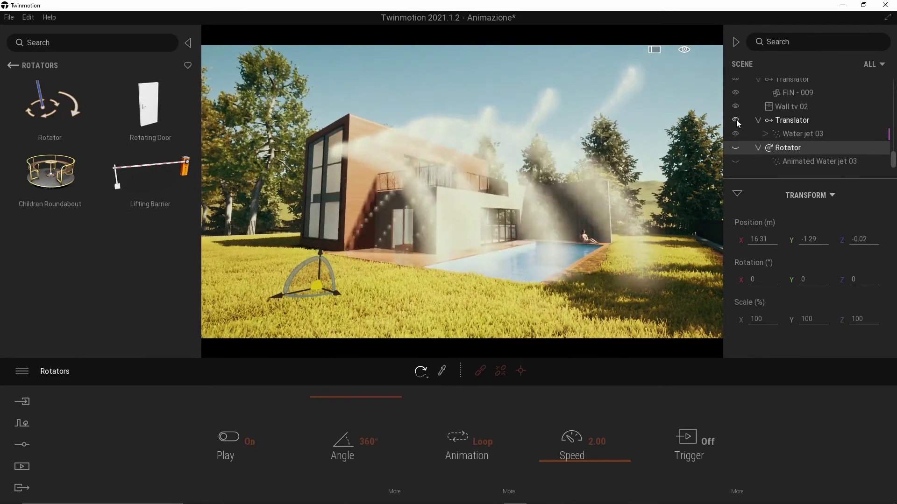
left_click(788, 120)
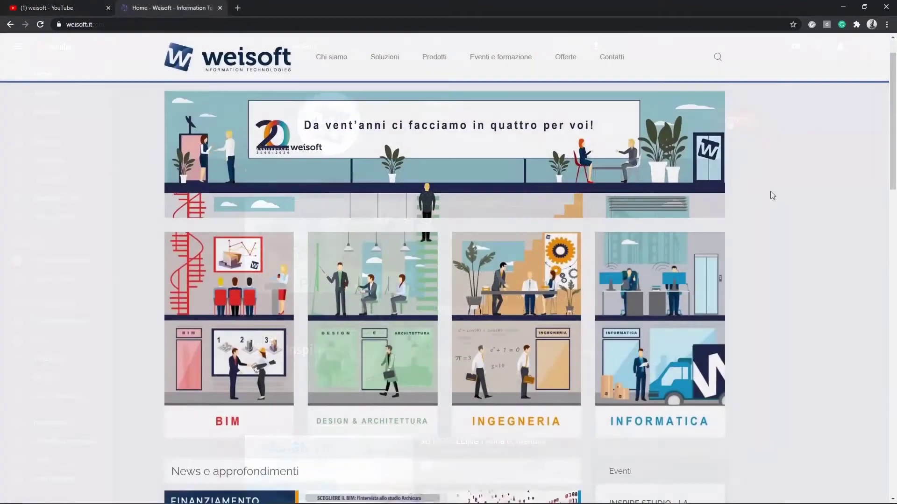
scroll(770, 192, "down", 3)
scroll(771, 187, "down", 2)
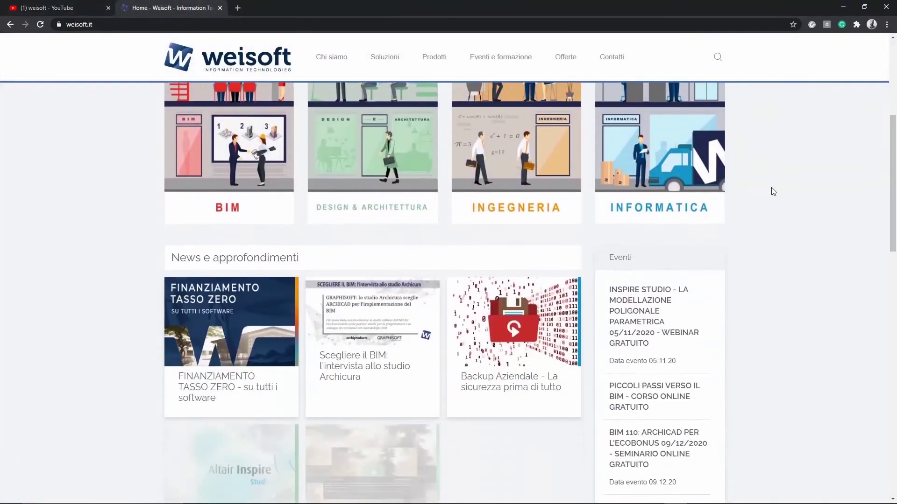
scroll(771, 187, "down", 3)
scroll(772, 196, "down", 3)
scroll(772, 192, "down", 3)
scroll(772, 195, "down", 4)
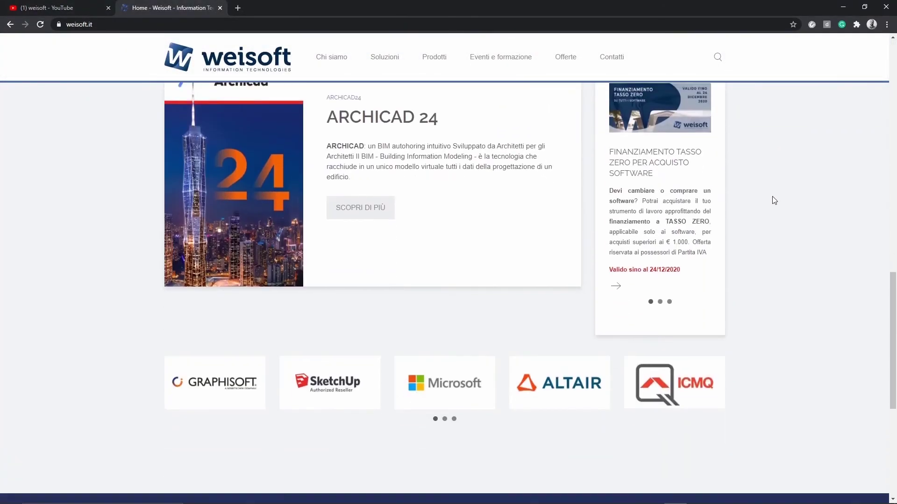
scroll(772, 196, "down", 2)
scroll(772, 195, "down", 3)
scroll(772, 195, "down", 2)
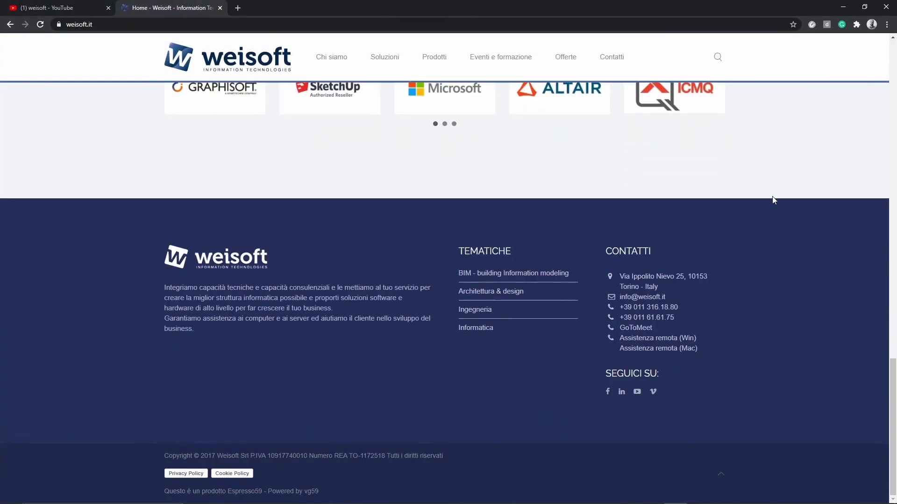